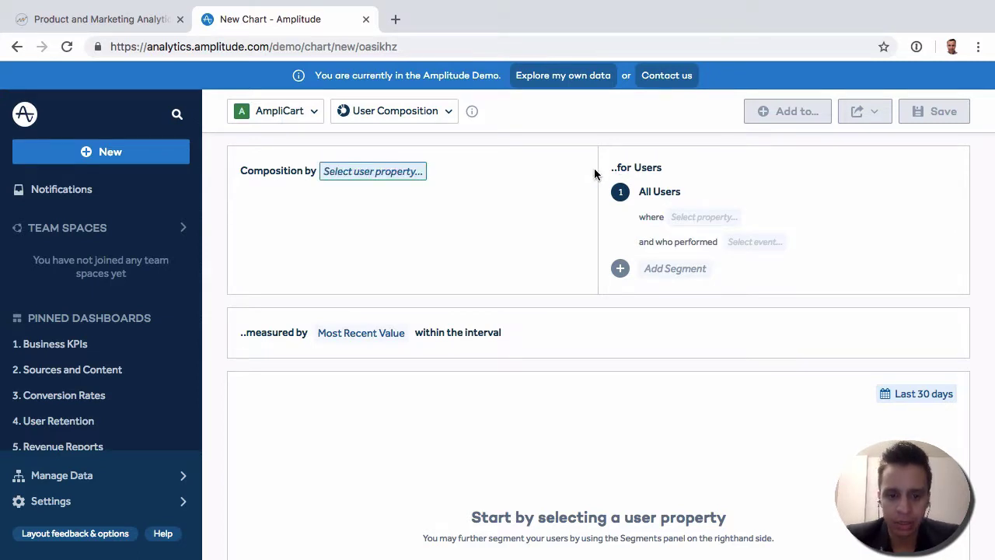
Switch to the Amplitude guide document and scroll through its instructions.
key(ctrl+Up)
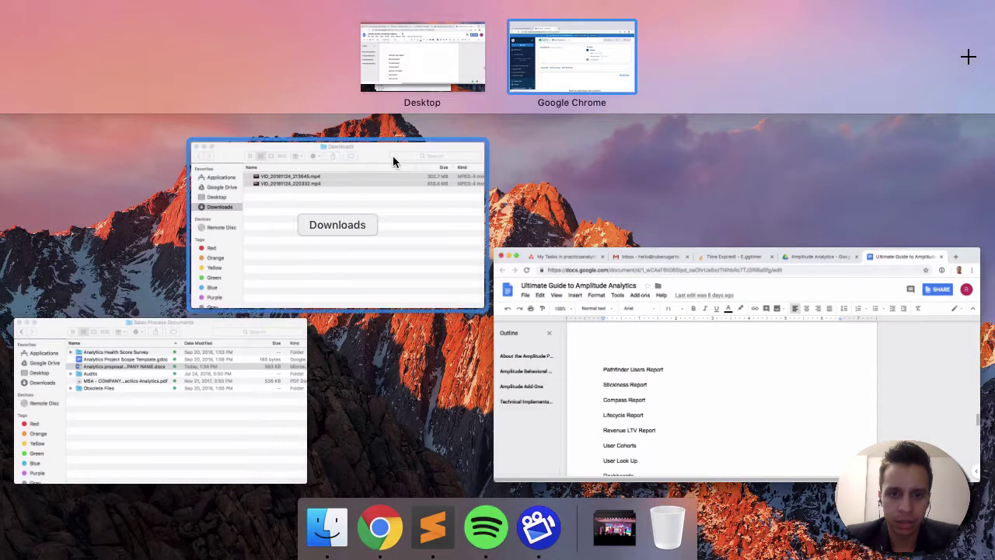
click(671, 269)
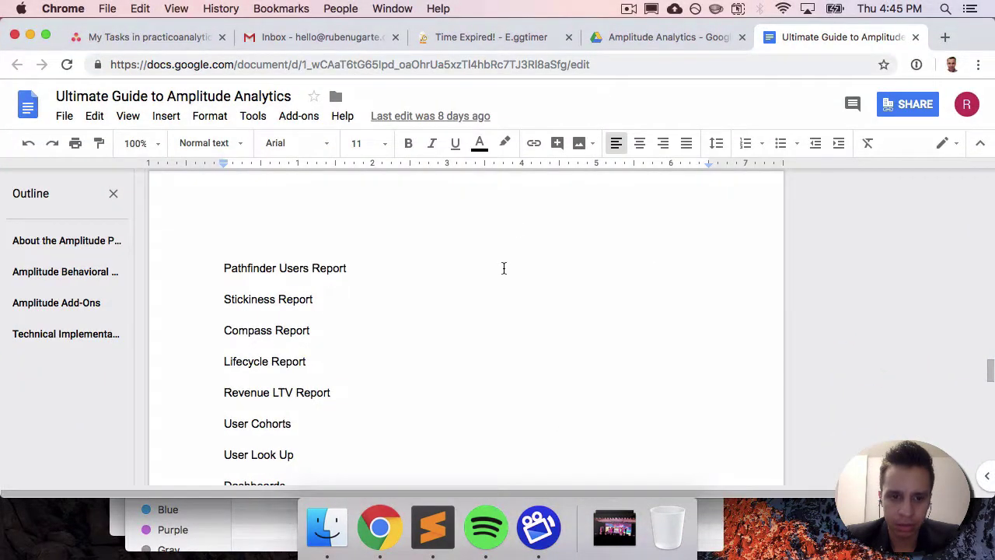
scroll(505, 267, up, 5)
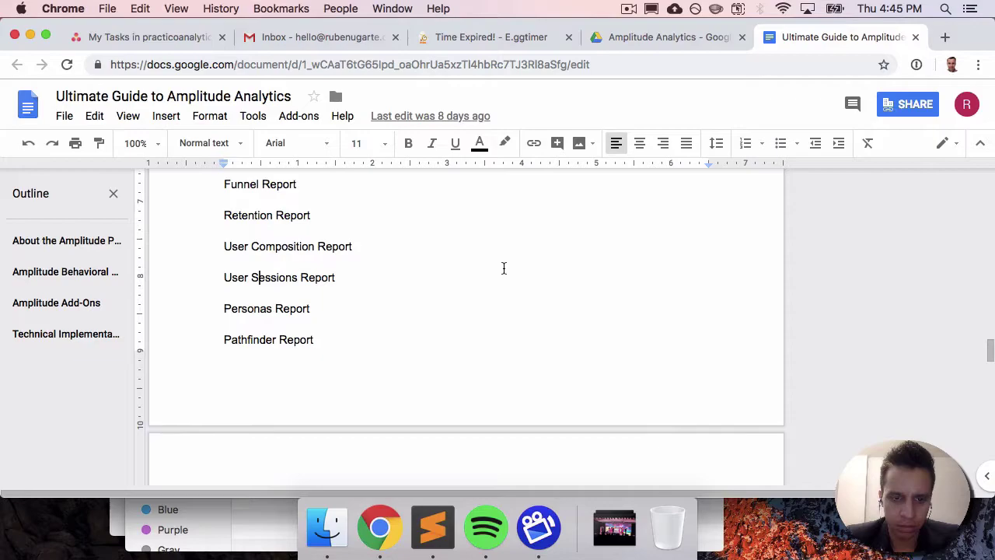
scroll(495, 300, down, 2)
key(ctrl+Up)
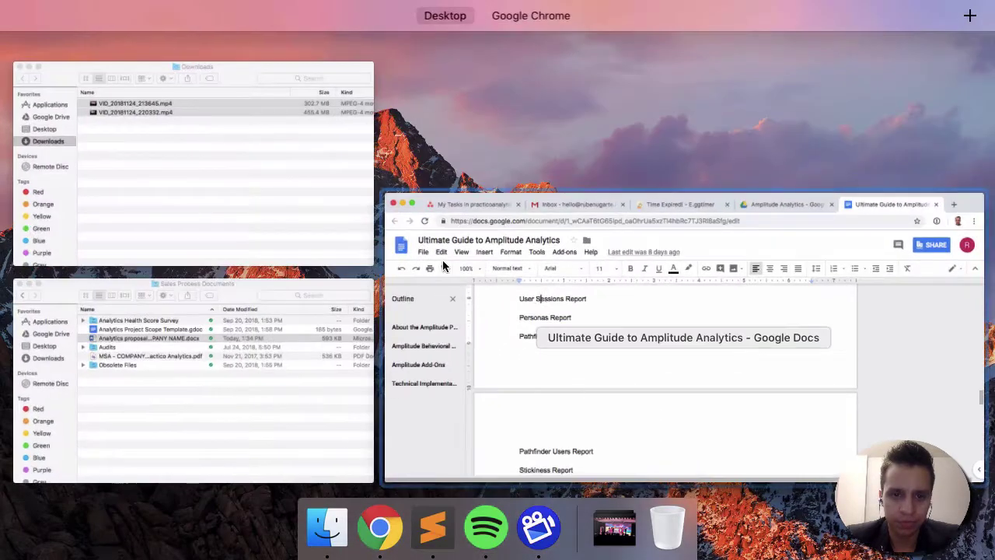
click(706, 314)
Back in the browser, start a new User Sessions chart for AmpliCart.
key(ctrl+Up)
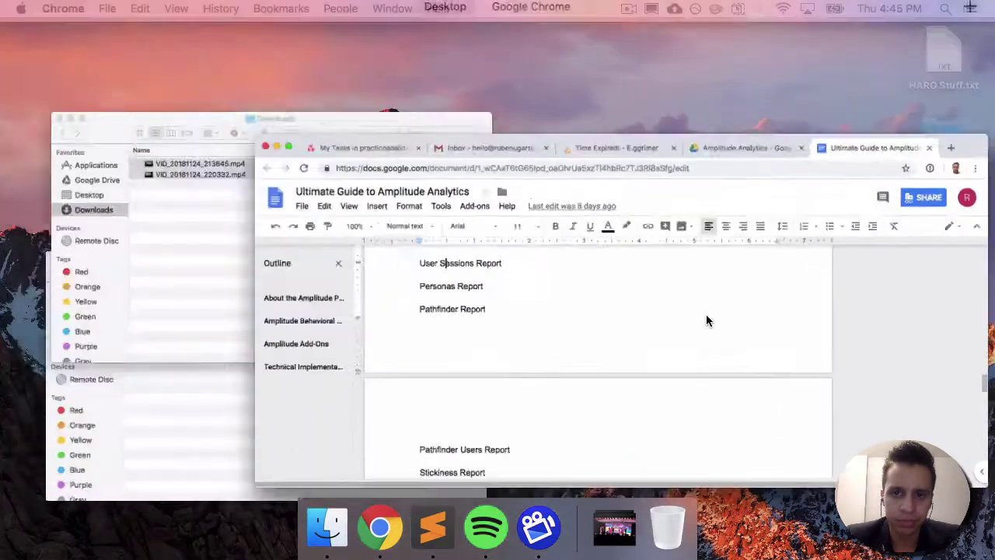
click(567, 55)
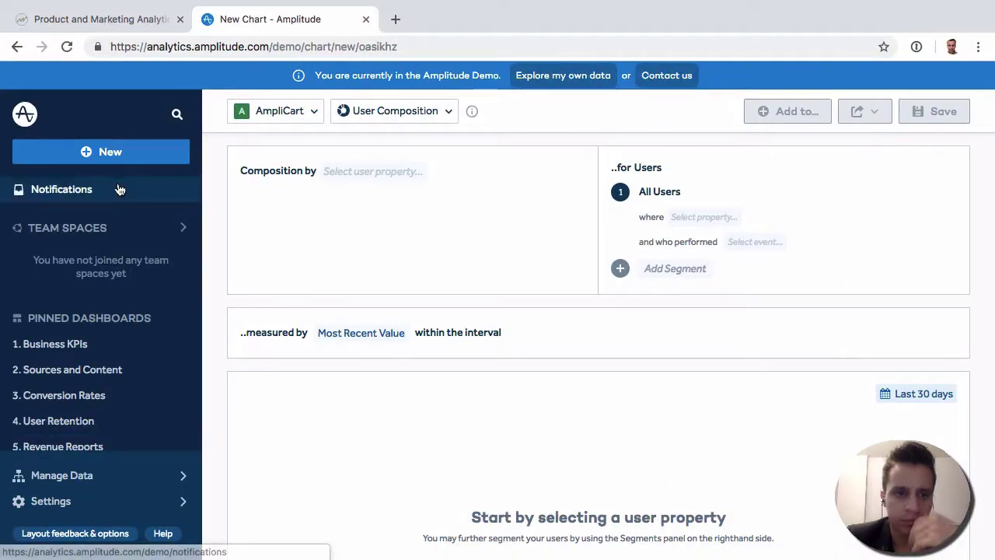
click(133, 159)
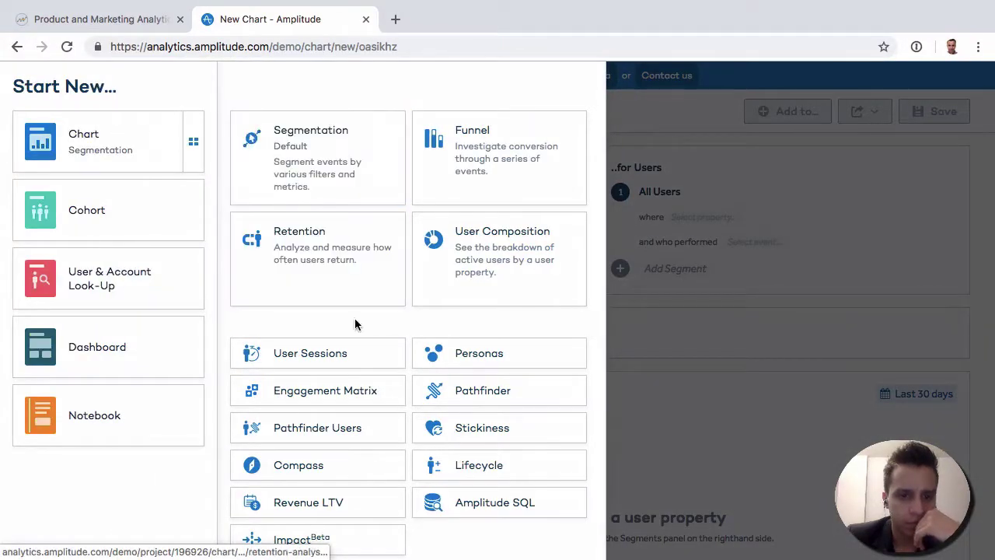
click(354, 354)
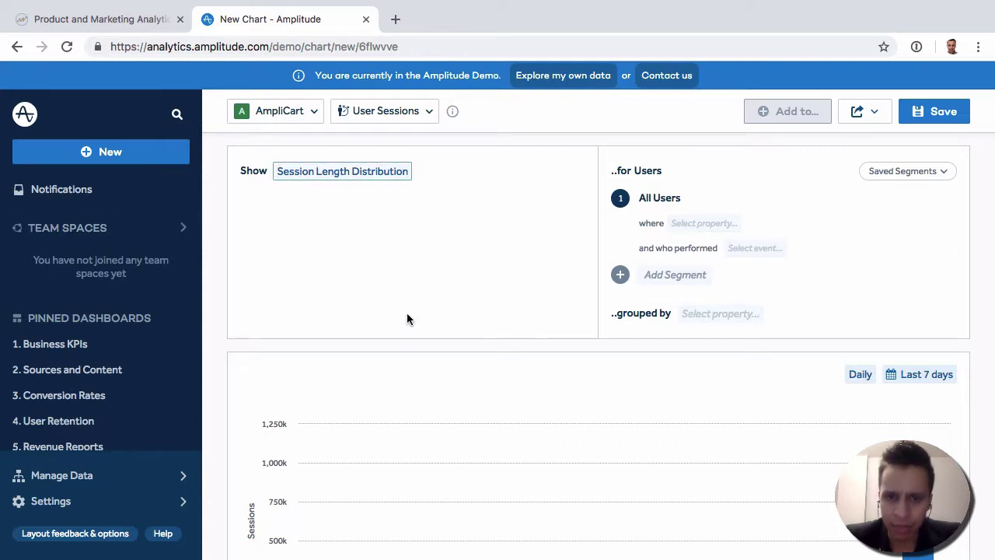
Scroll down to inspect the daily Session Length Distribution bars, then back up to the chart settings.
scroll(373, 233, down, 1)
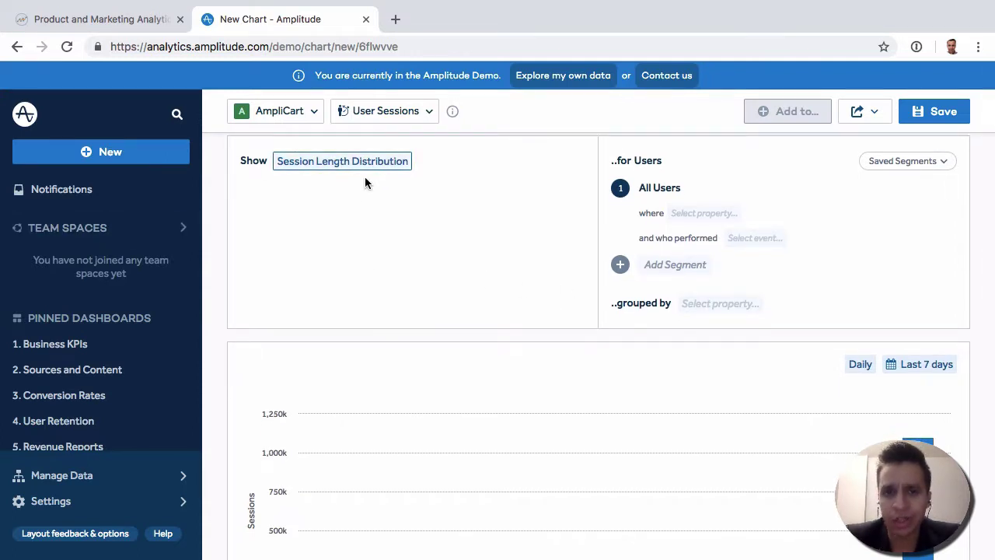
scroll(433, 209, down, 5)
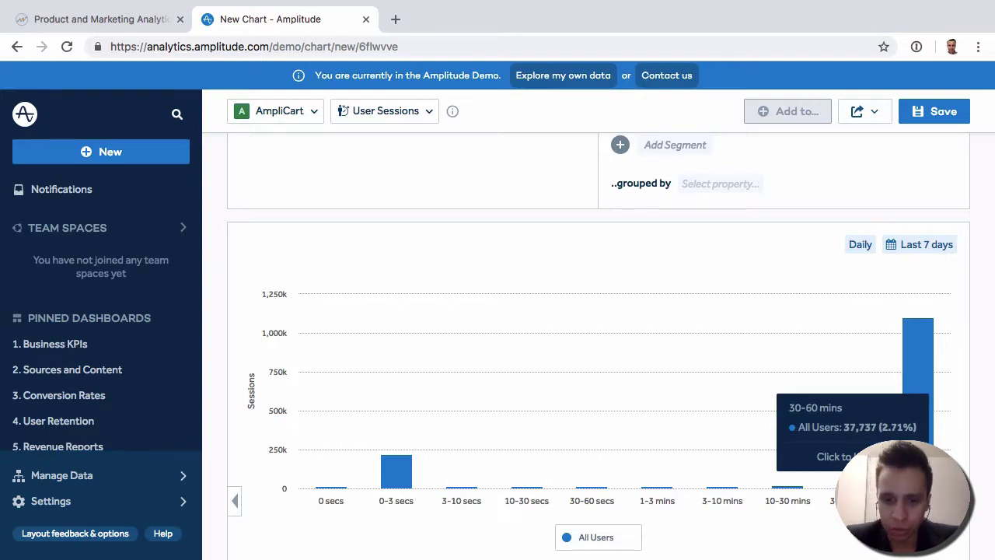
mouse_move(922, 382)
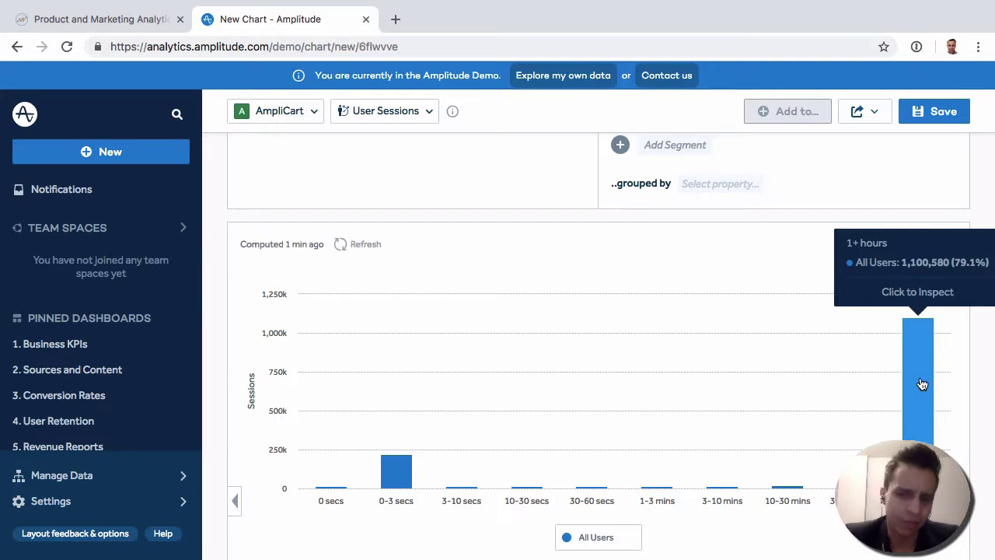
scroll(424, 233, up, 3)
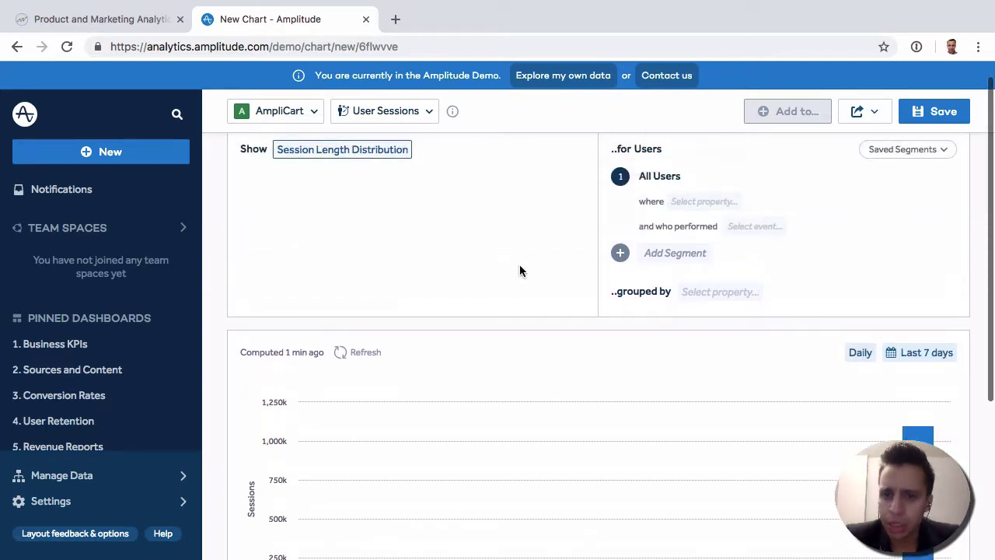
mouse_move(665, 179)
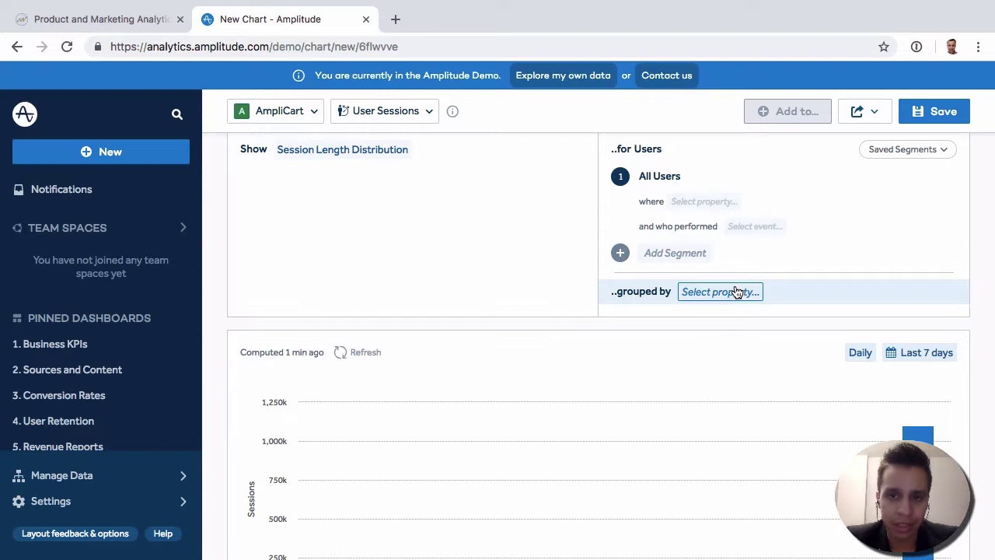
scroll(401, 235, up, 1)
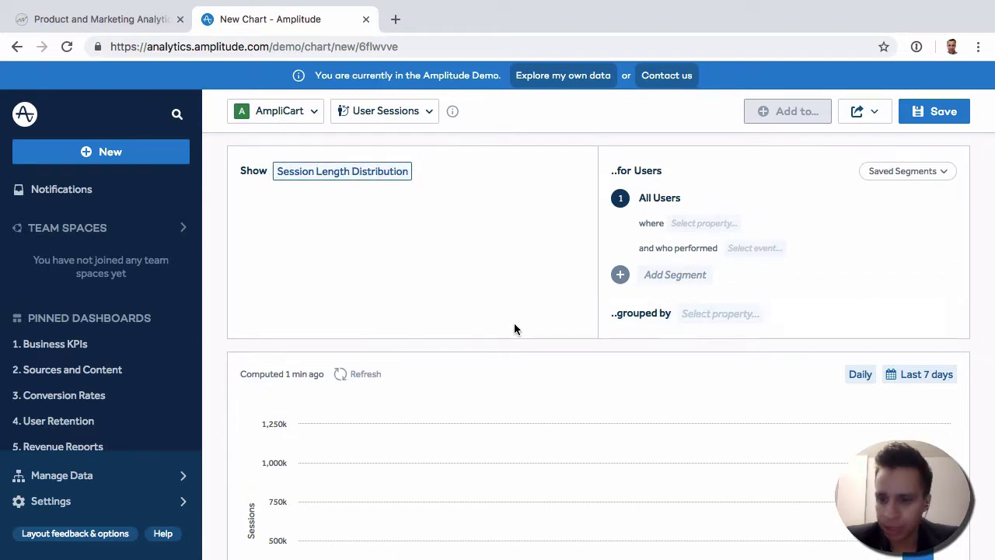
scroll(514, 322, down, 1)
scroll(514, 322, up, 1)
Change the shown metric from Session Length Distribution to Average Session Length.
click(381, 178)
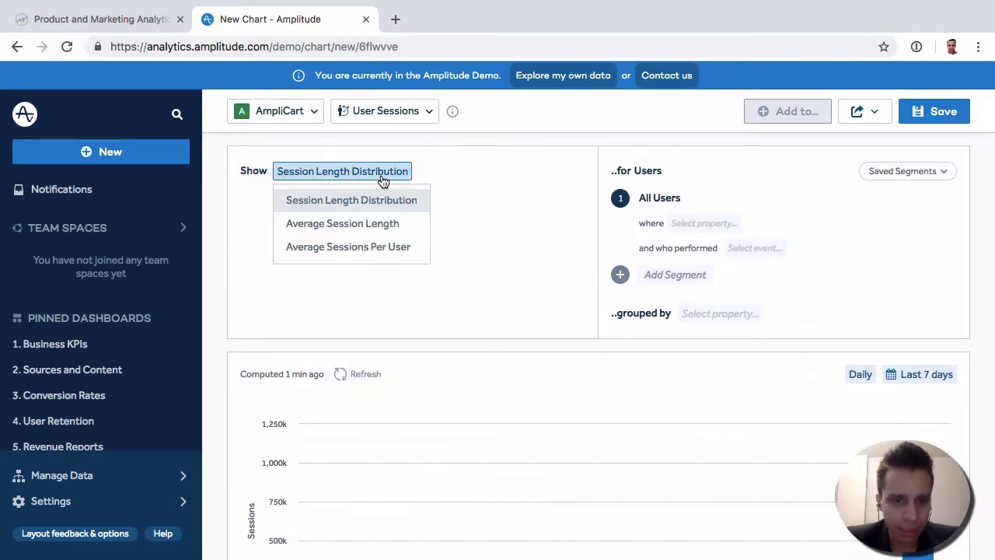
click(381, 223)
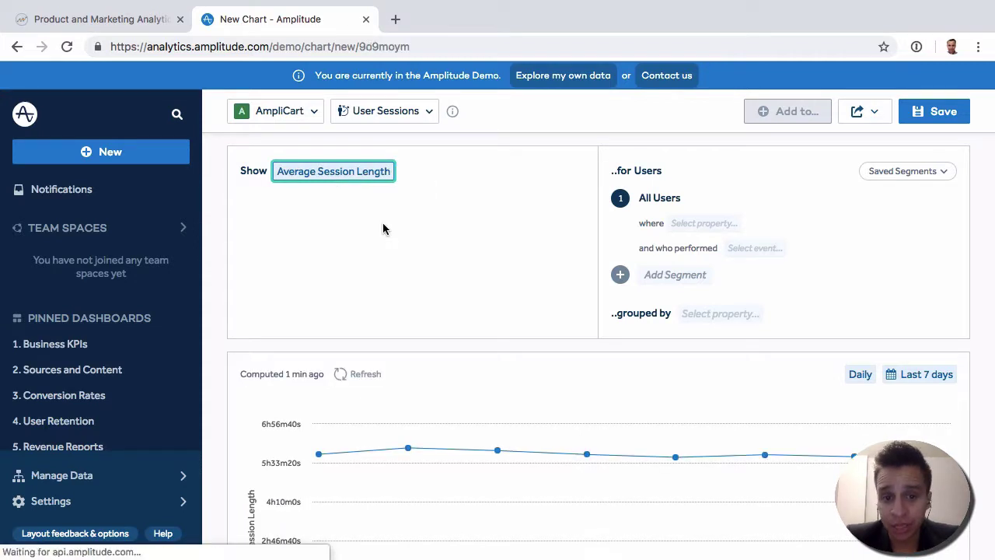
scroll(382, 226, down, 5)
scroll(561, 401, down, 1)
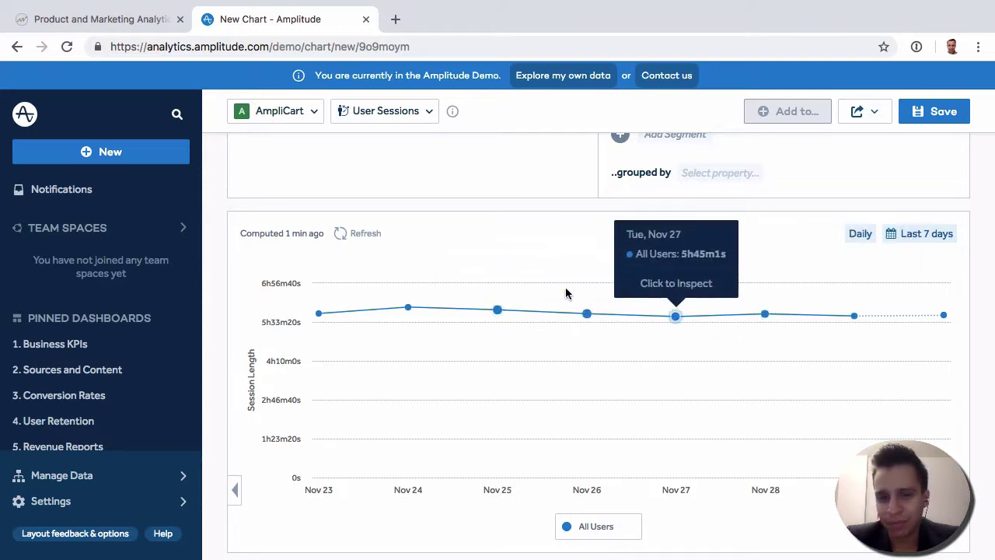
scroll(590, 357, up, 4)
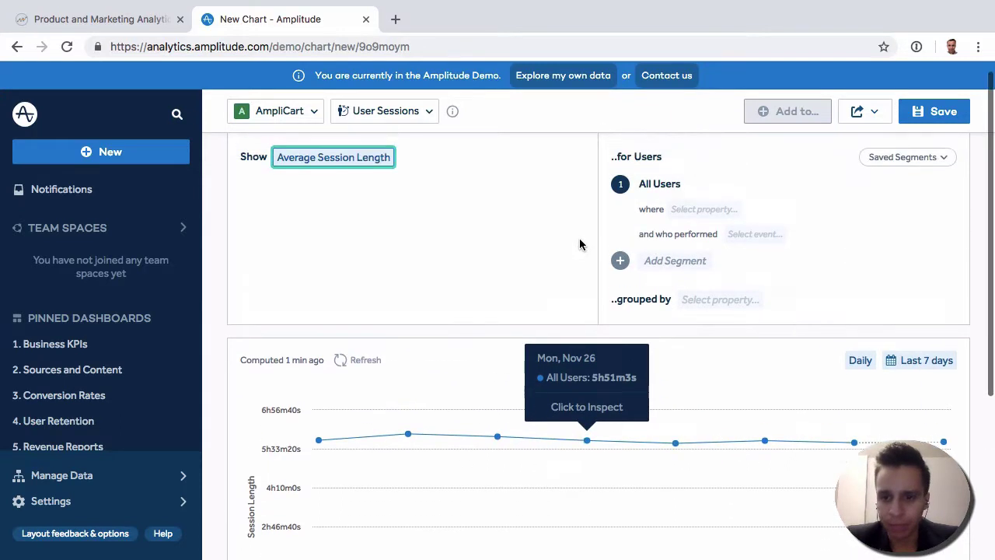
Group the chart by Platform, giving lines for Web, tvOS, iOS, Android and Windows.
click(720, 299)
scroll(754, 435, down, 2)
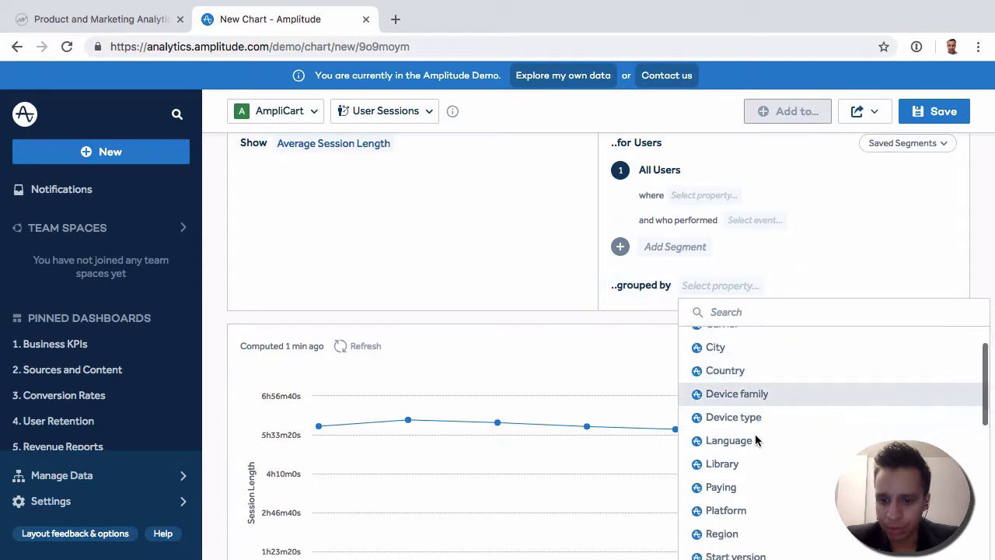
scroll(755, 434, down, 1)
click(769, 480)
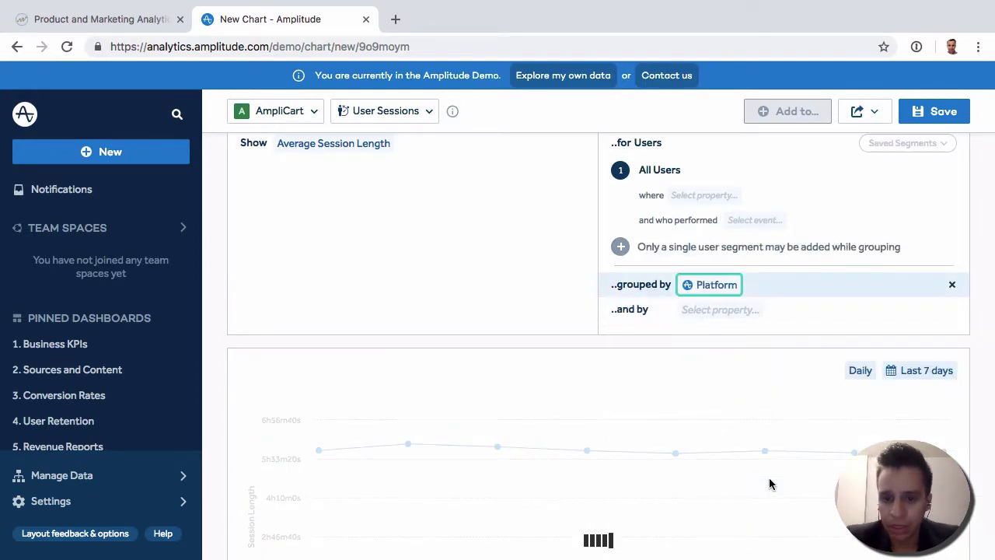
scroll(537, 338, down, 5)
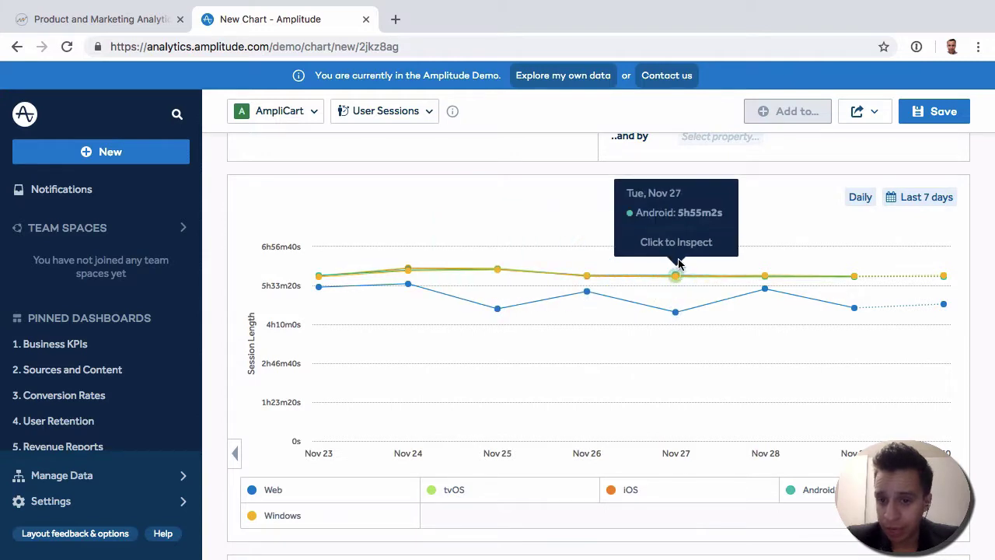
scroll(661, 246, up, 3)
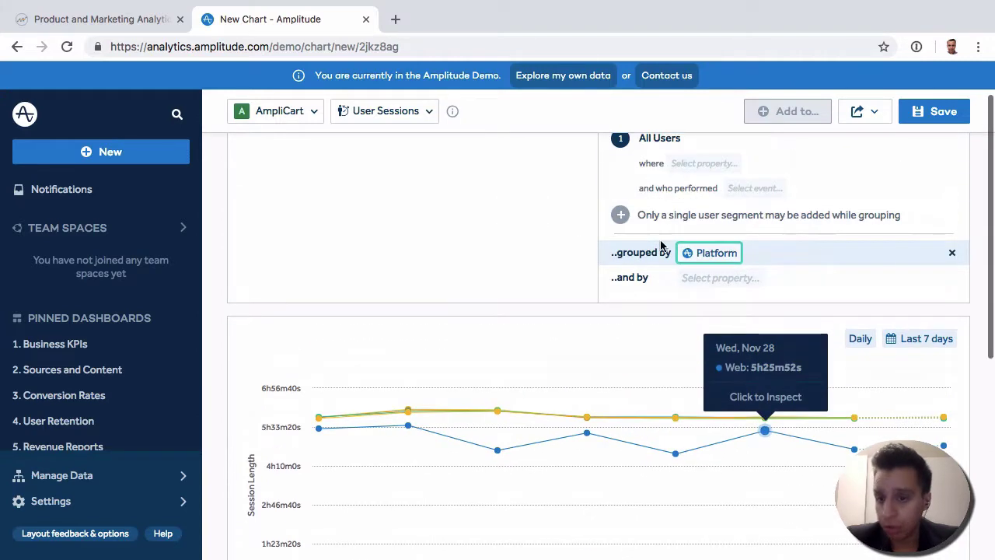
scroll(412, 293, up, 1)
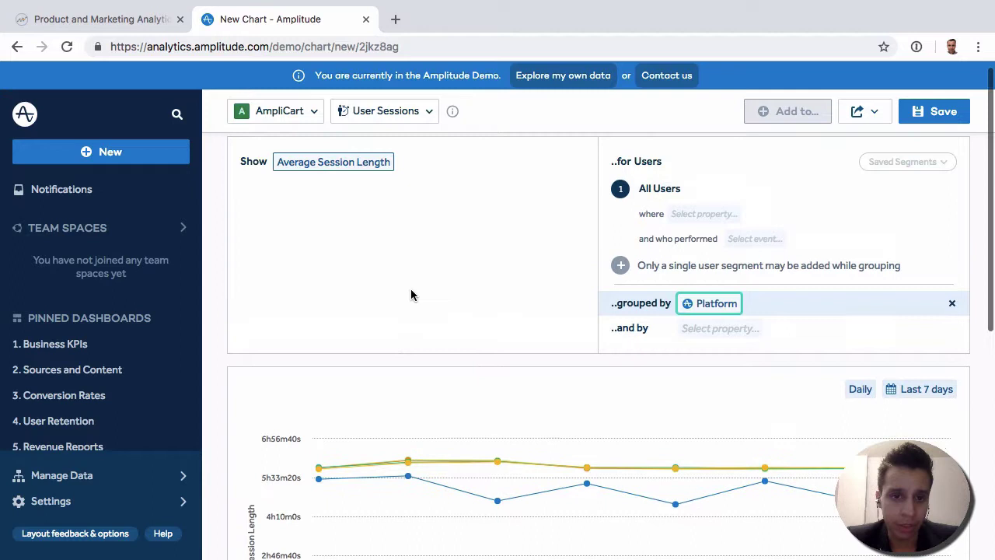
Switch the chart metric to Average Sessions Per User.
click(346, 176)
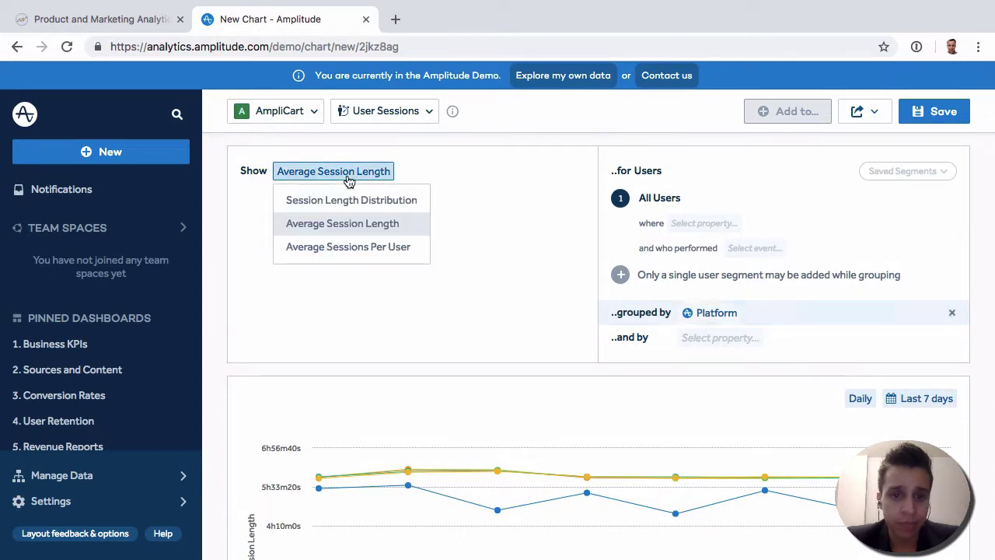
click(373, 248)
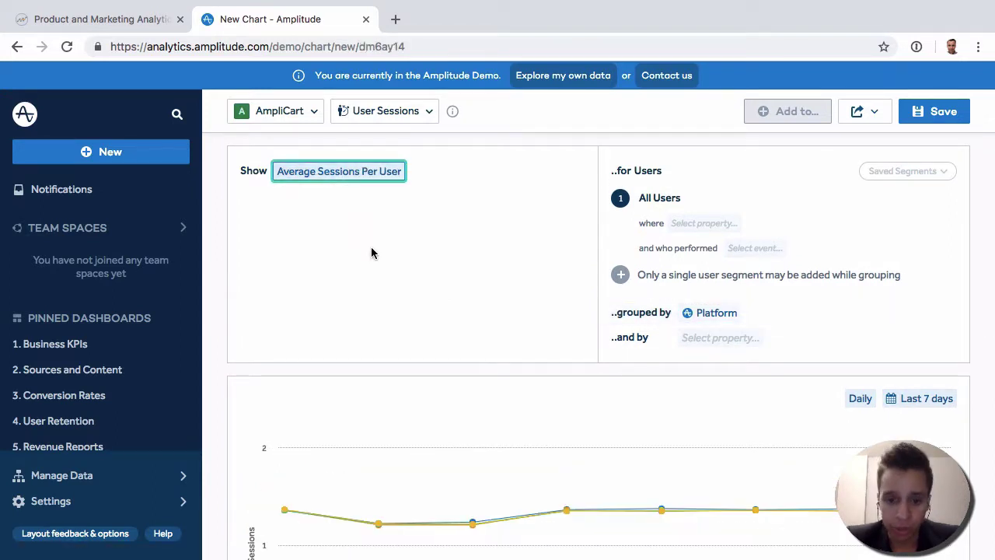
scroll(371, 253, down, 3)
scroll(762, 240, up, 2)
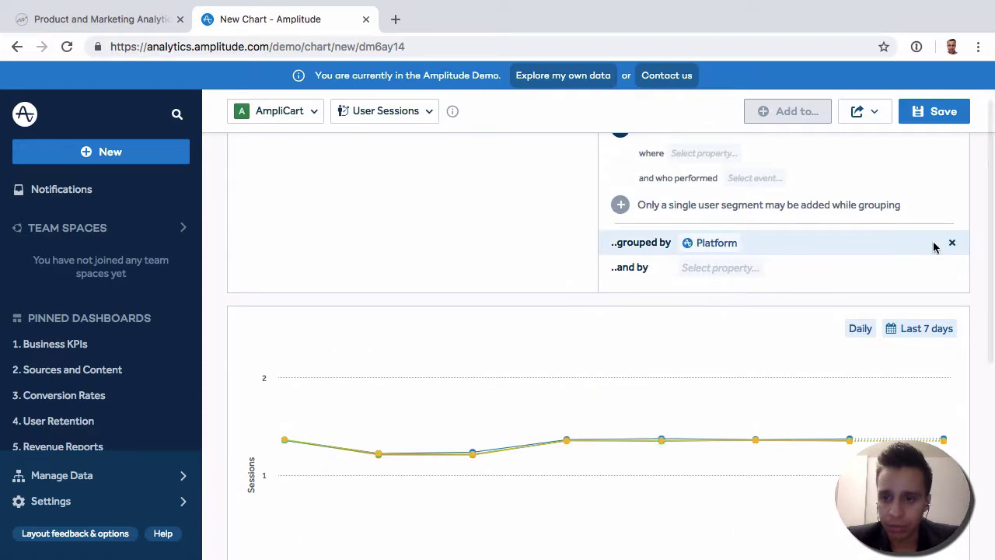
Remove the Platform grouping, leaving a single All Users line around 1.36–1.37.
click(952, 242)
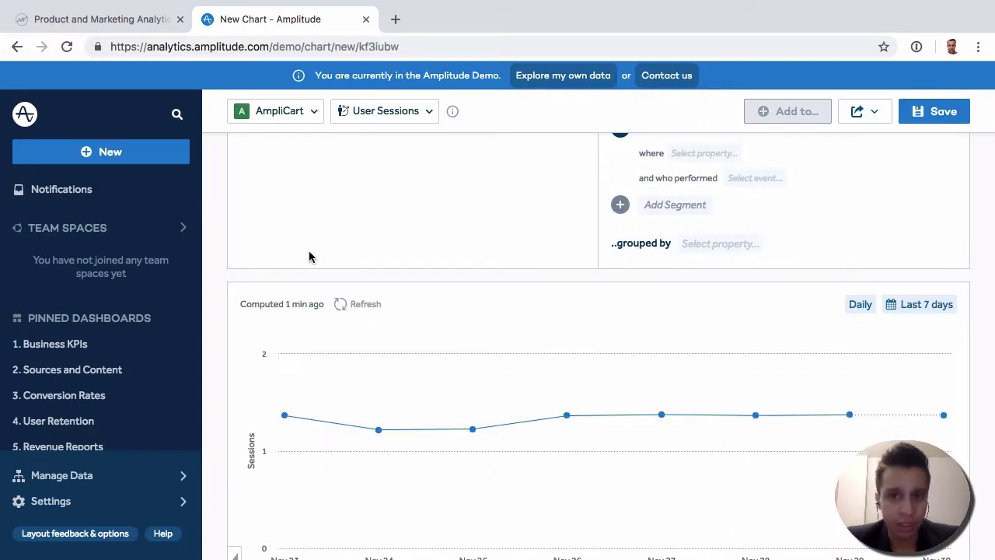
scroll(309, 256, down, 2)
mouse_move(568, 268)
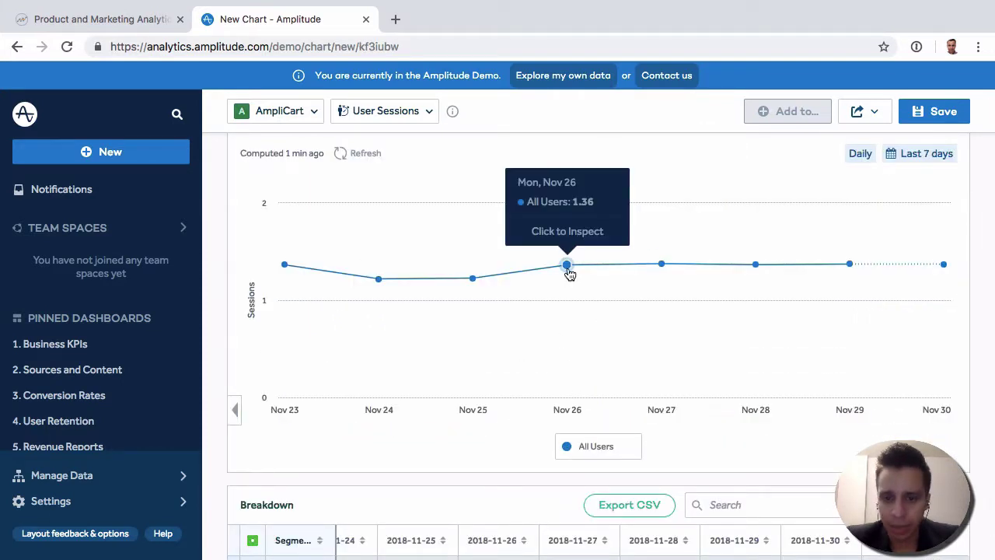
scroll(607, 347, up, 1)
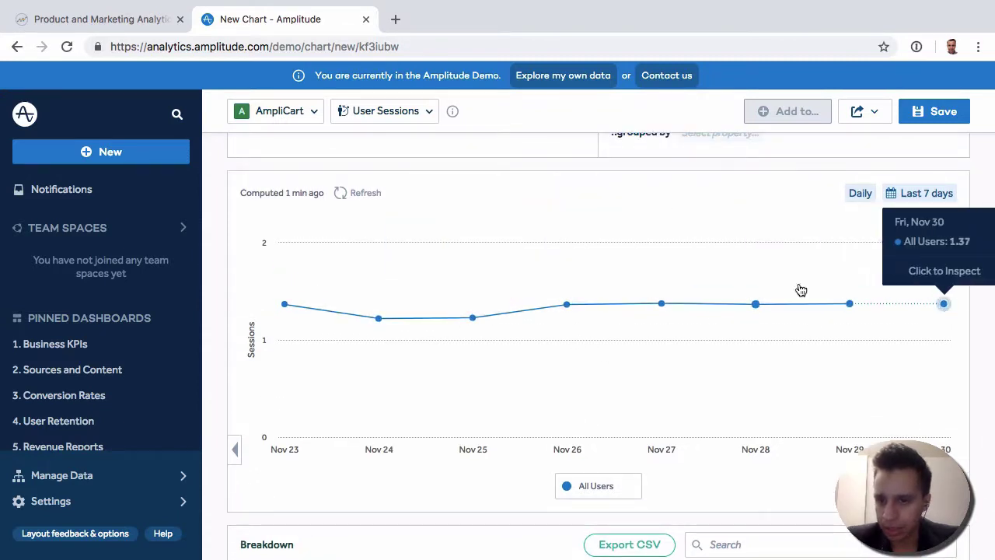
Change the interval from Daily to Weekly, showing values of 4.56–4.92 over the last 4 weeks.
click(861, 193)
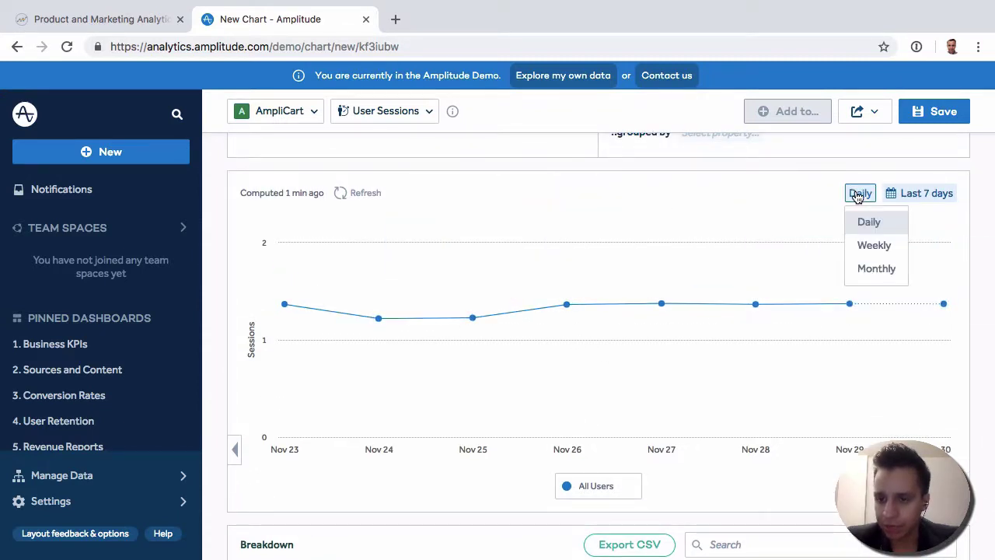
click(872, 243)
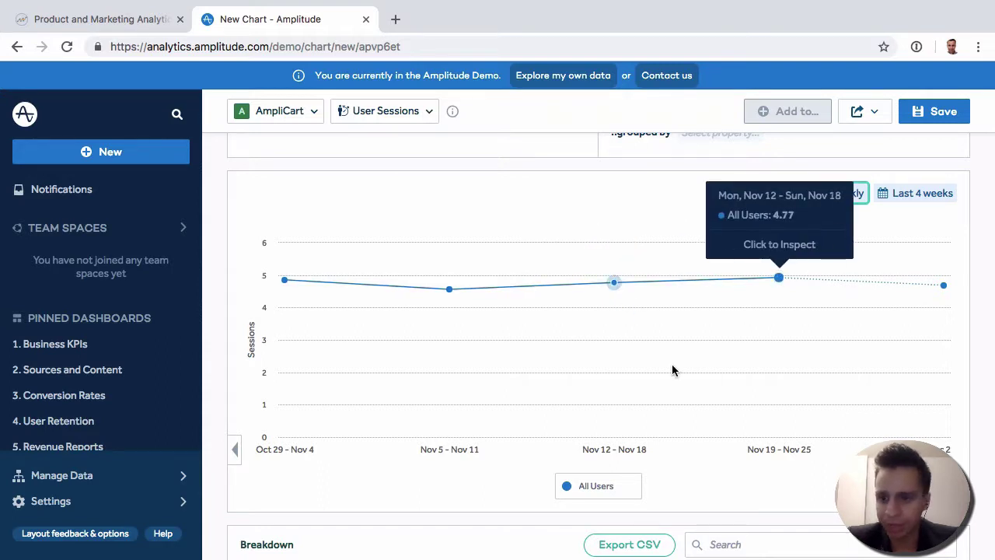
scroll(672, 370, down, 1)
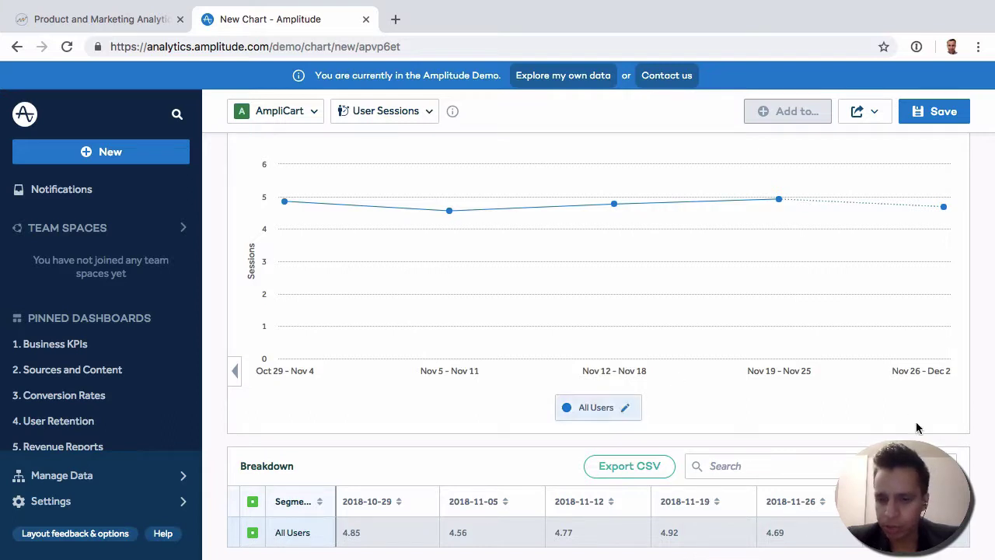
scroll(627, 374, up, 3)
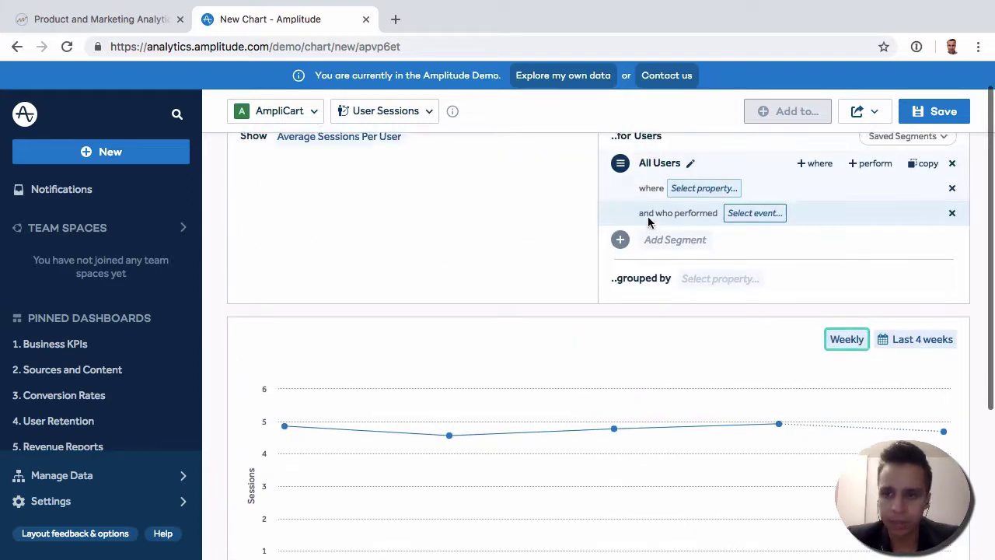